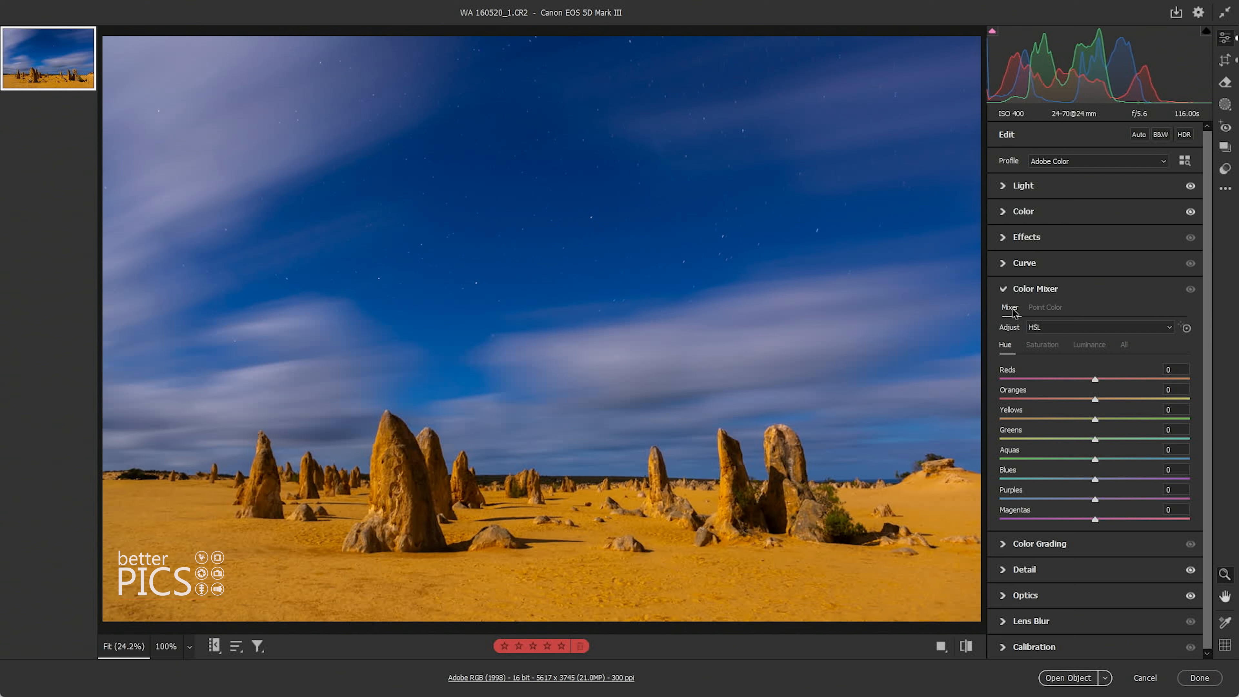
# Examine the Color Mixer's Point Color controls and the Mixer's Hue, Saturation, Luminance and All slider sets.
pyautogui.click(1039, 312)
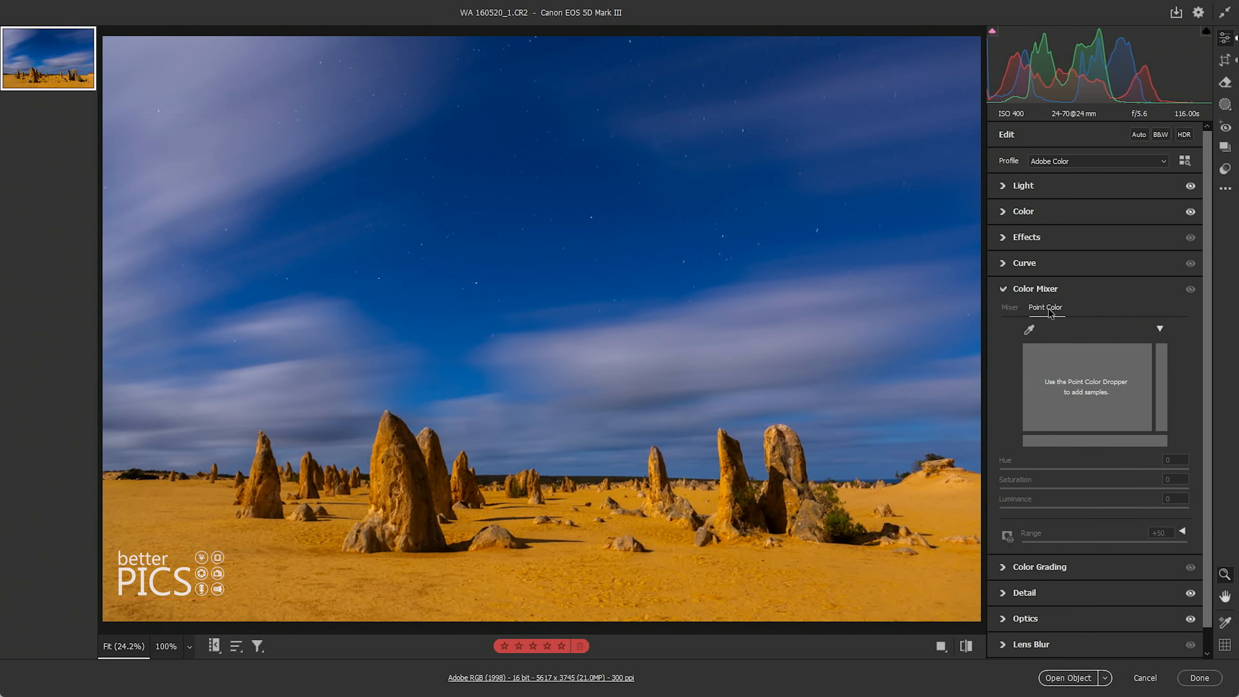
pyautogui.click(1010, 310)
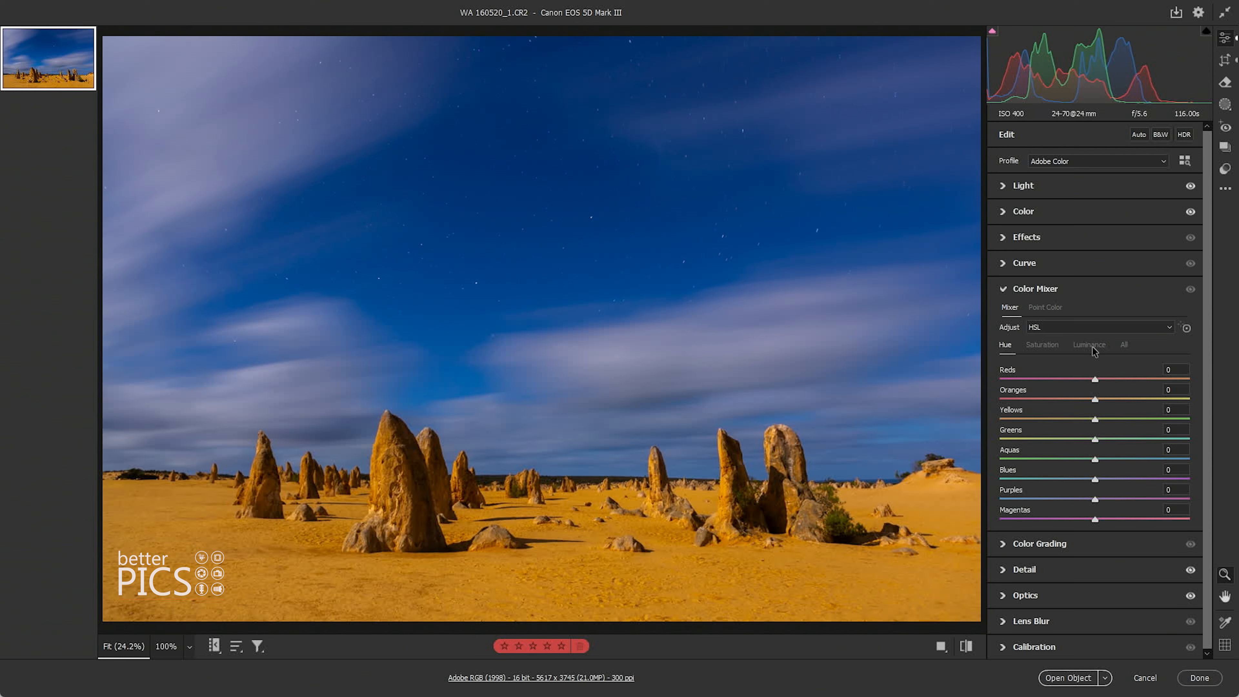
pyautogui.click(1047, 345)
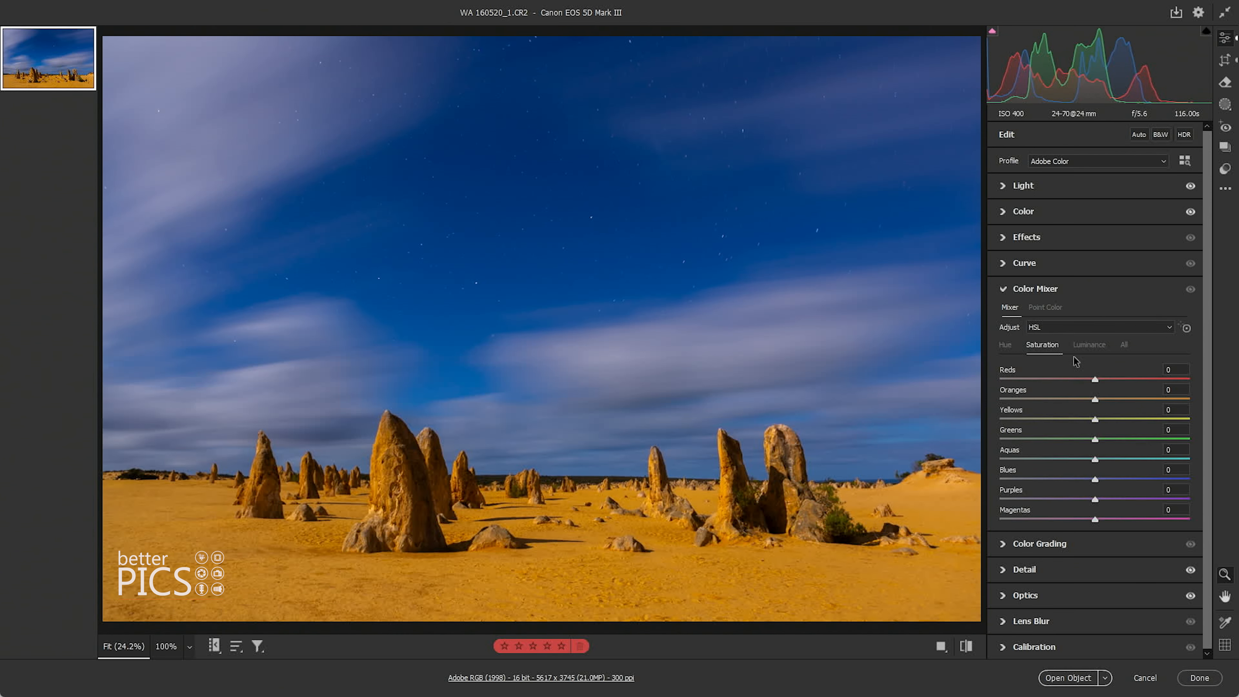
pyautogui.click(1089, 345)
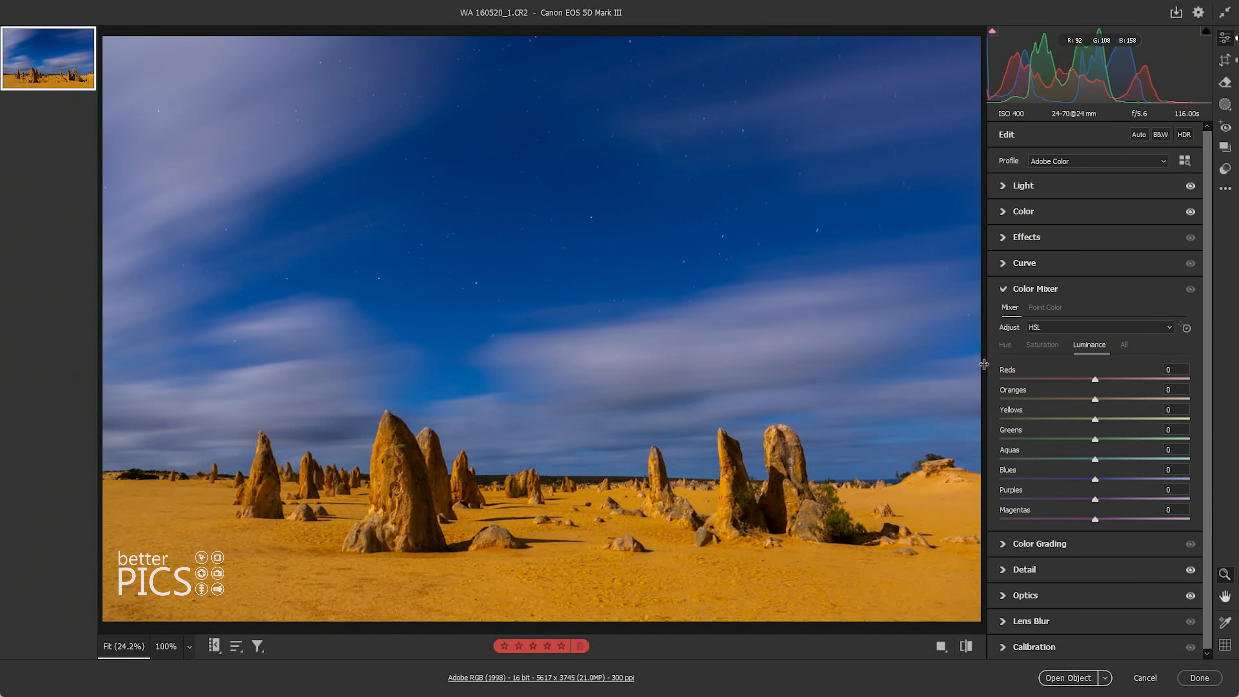
pyautogui.click(1124, 346)
pyautogui.scroll(-5, 1073, 437)
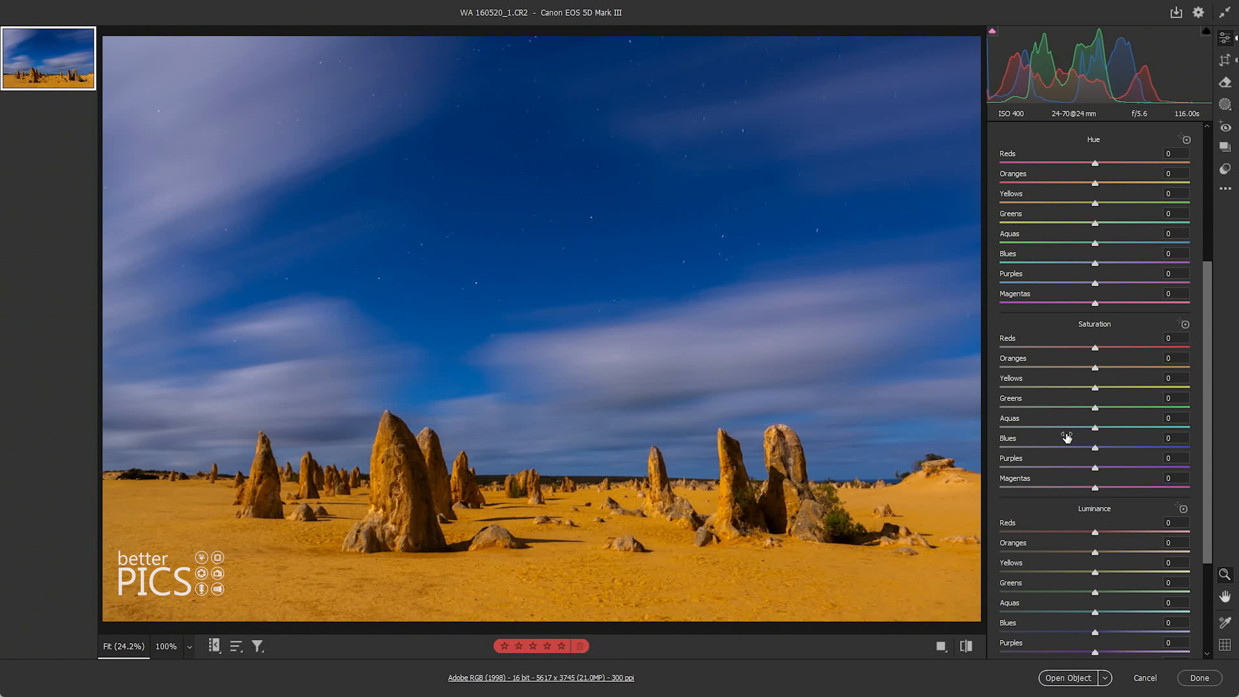
pyautogui.scroll(5, 1067, 437)
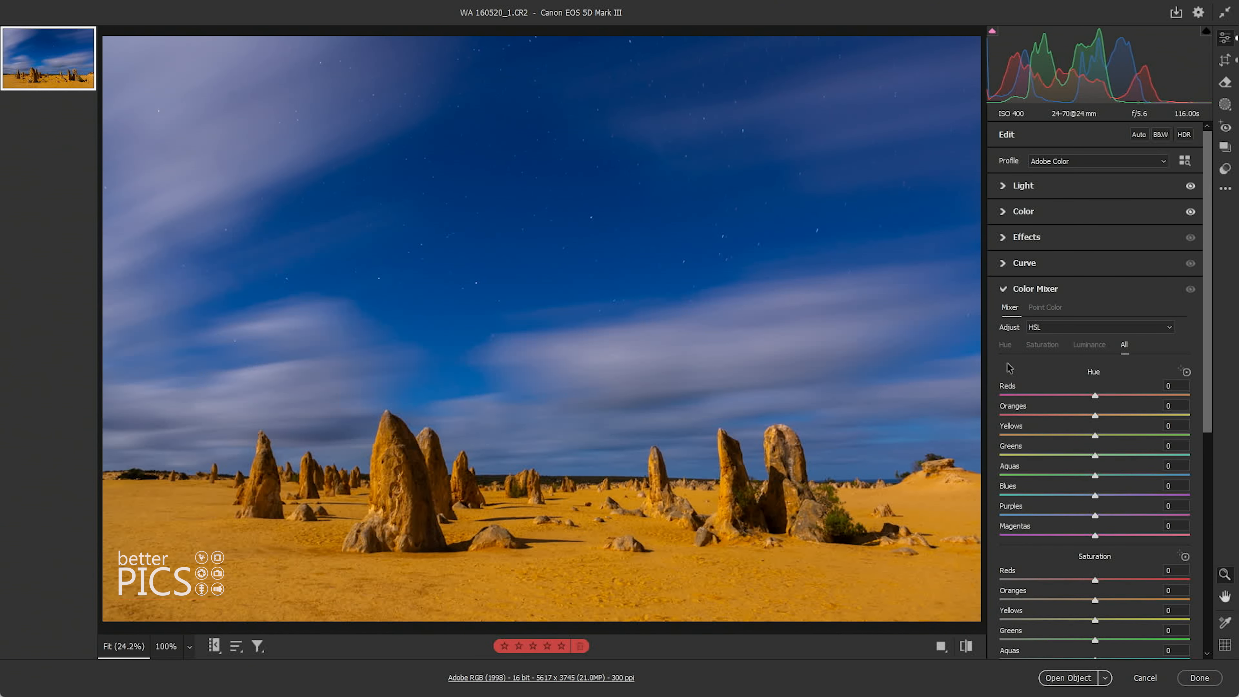
pyautogui.click(1007, 346)
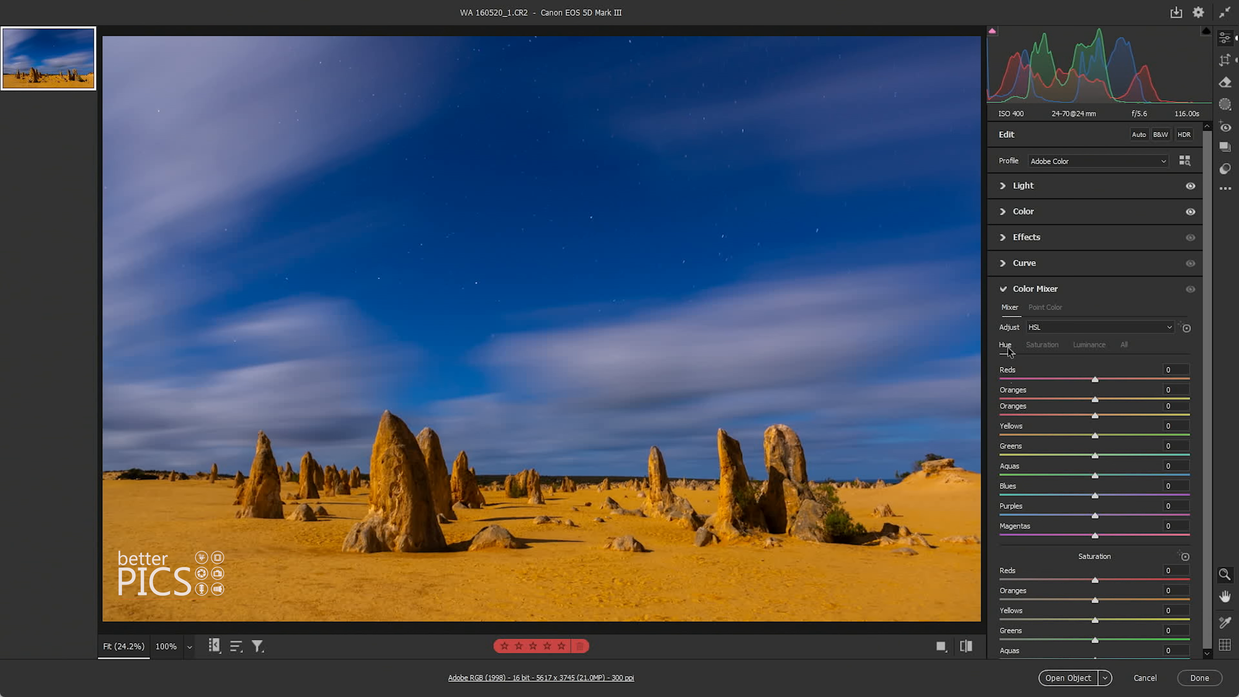
# Compare the Mixer's HSL and Color adjustment modes, finishing in HSL.
pyautogui.click(1057, 328)
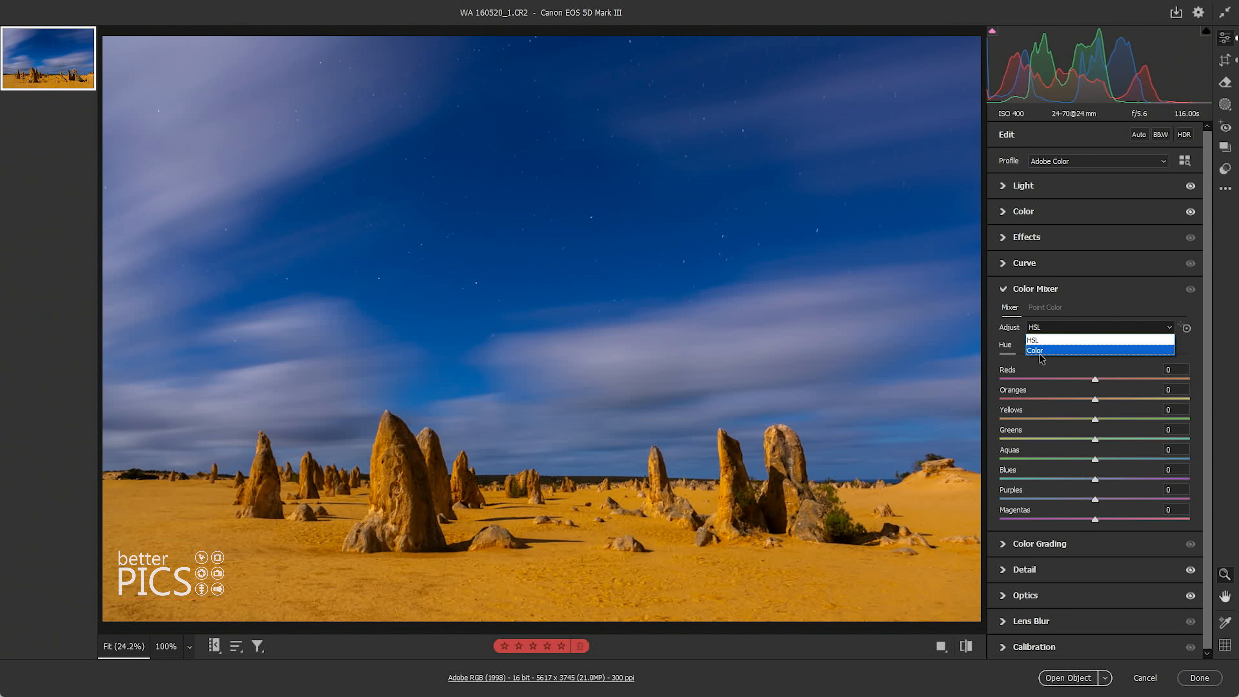
pyautogui.click(1042, 351)
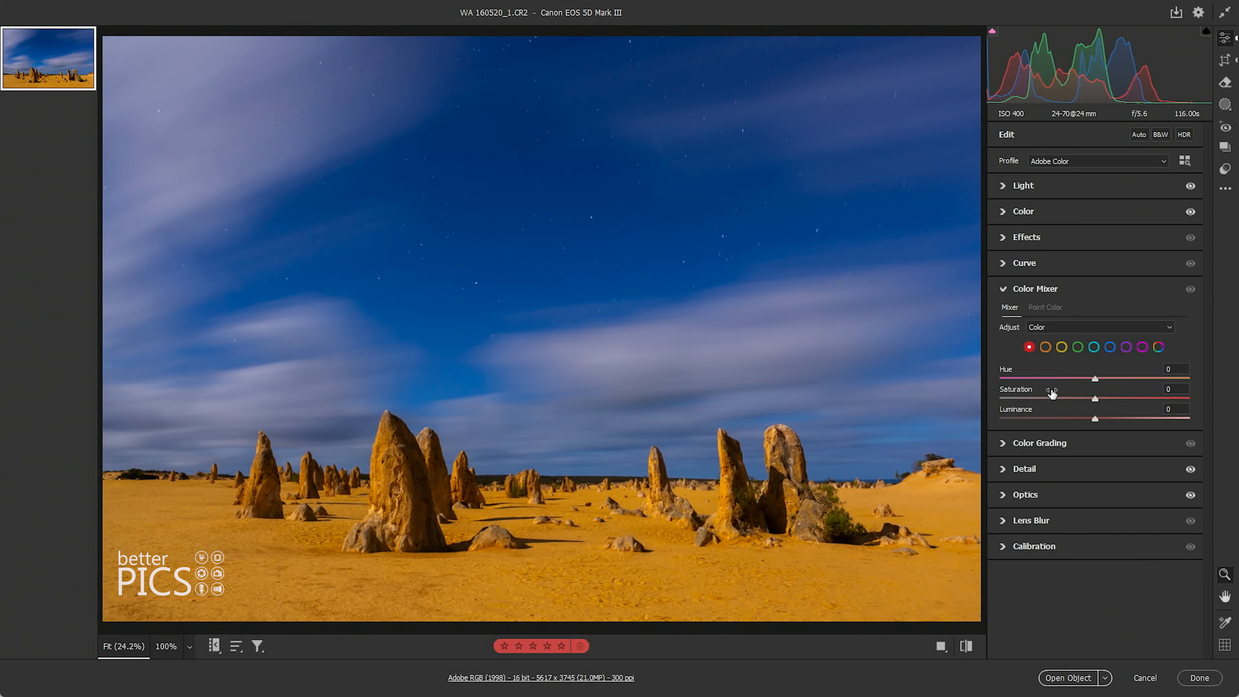
pyautogui.click(1050, 330)
pyautogui.click(1047, 341)
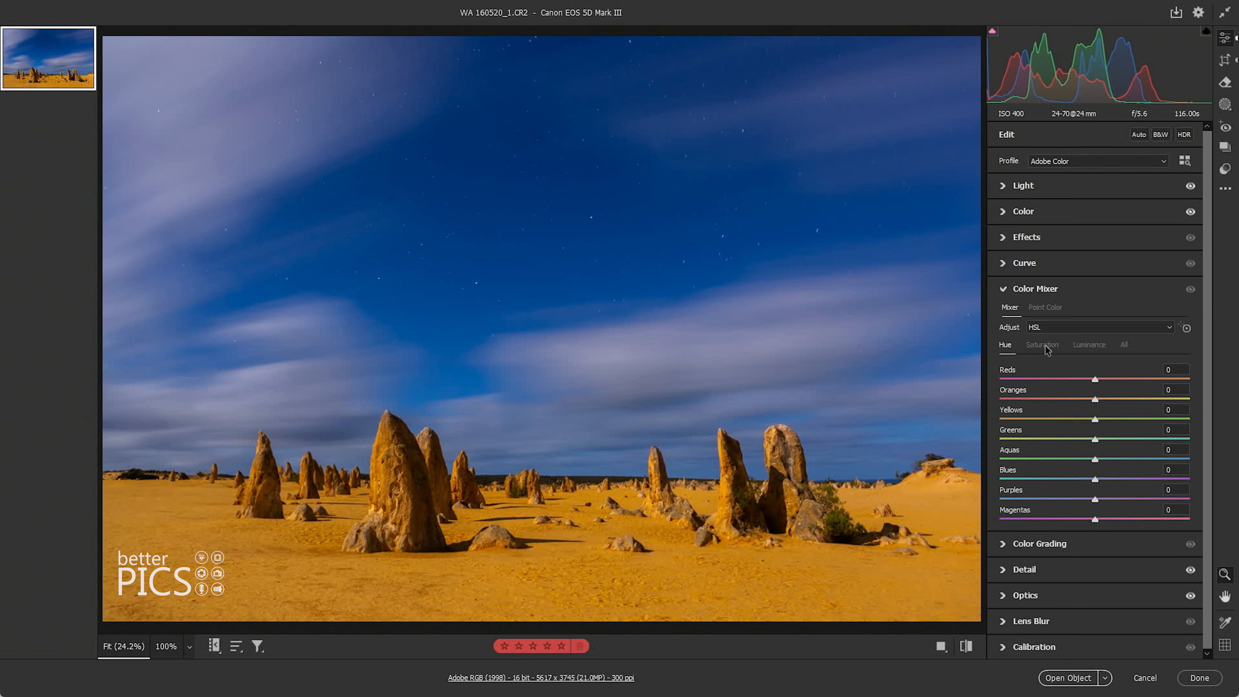
pyautogui.click(1041, 330)
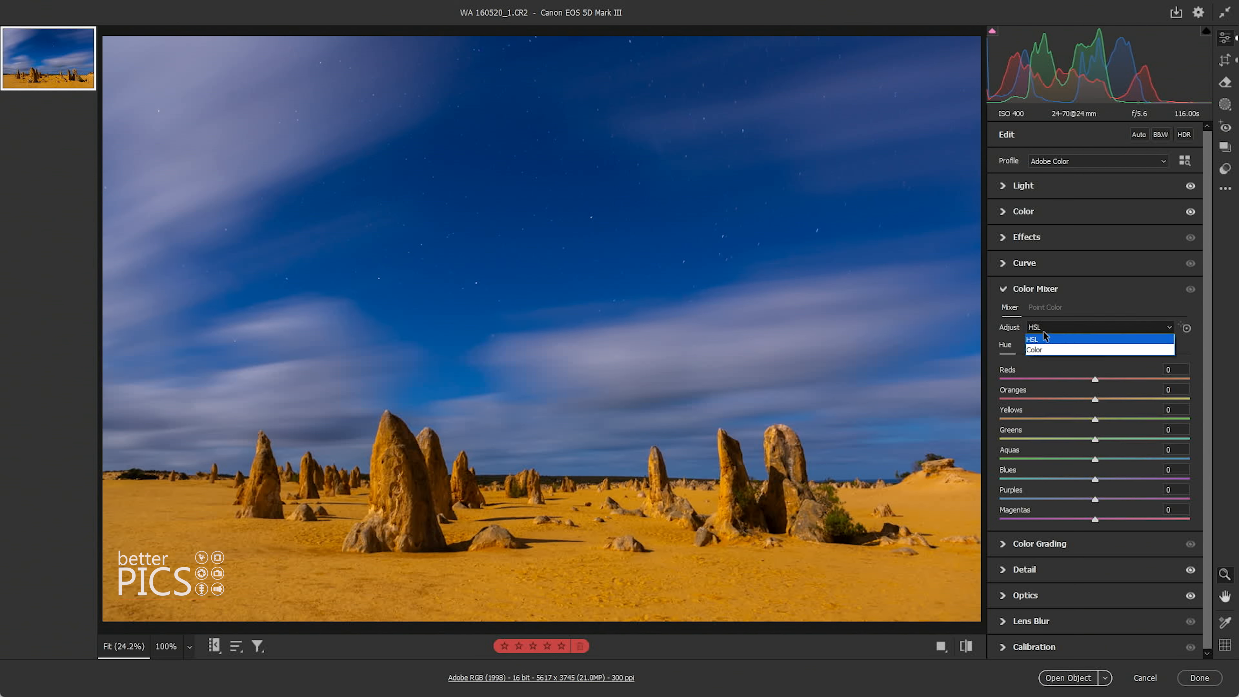
pyautogui.click(1049, 350)
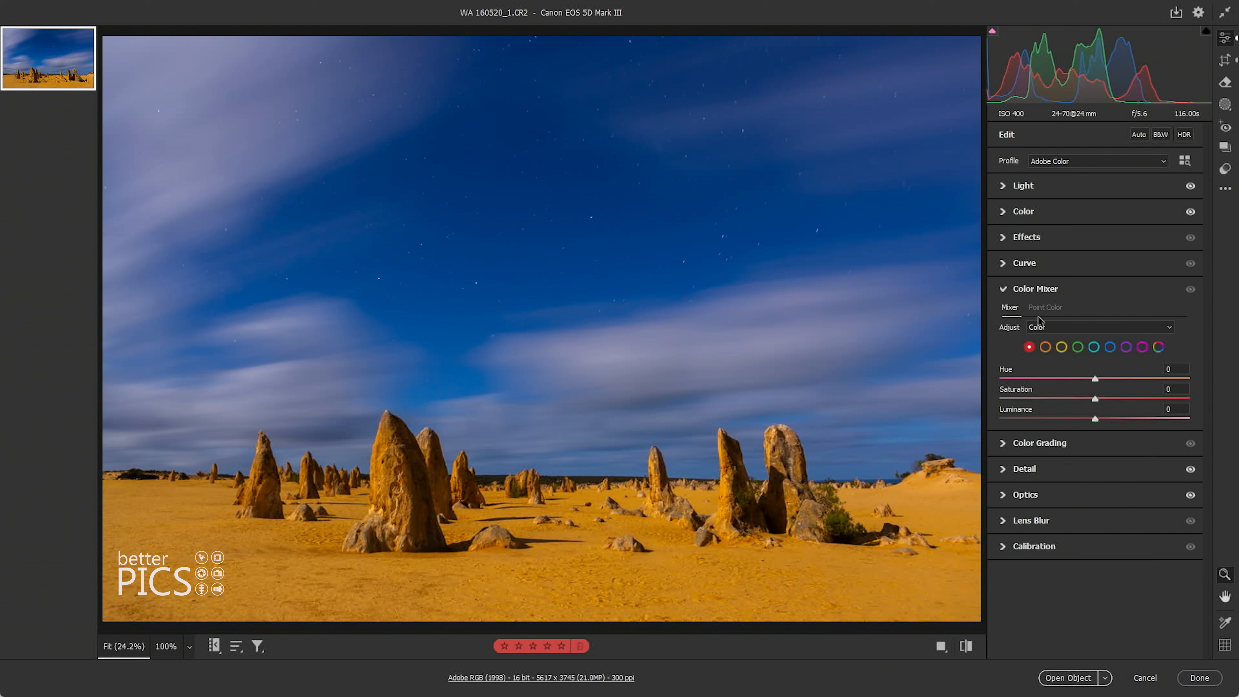
pyautogui.click(1041, 326)
pyautogui.click(1041, 338)
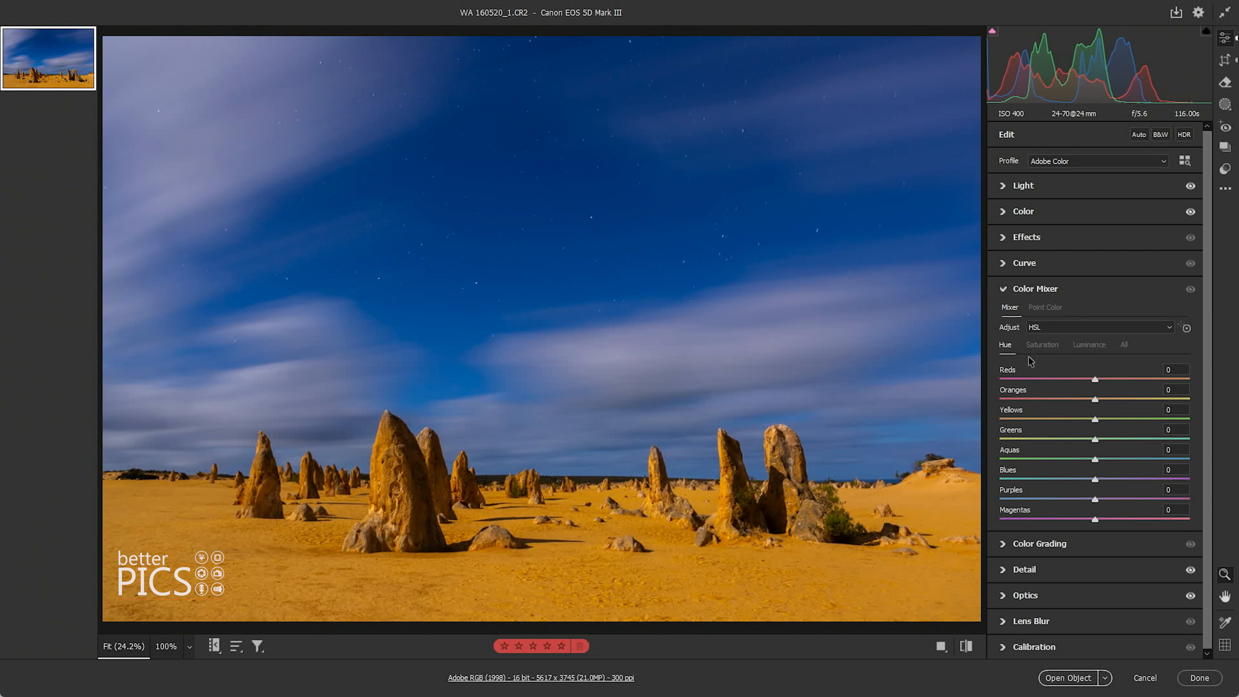
# Sample the dark blue of the sky and the orange of the foreground sand as two Point Color swatches.
pyautogui.click(1046, 308)
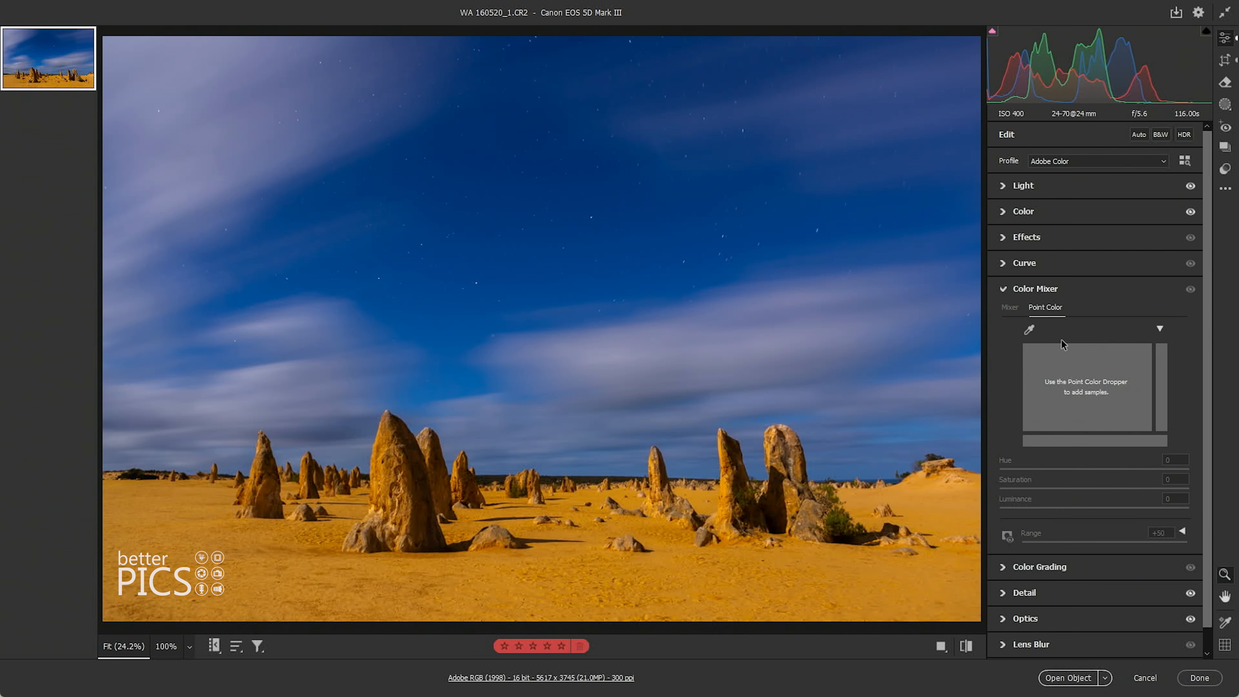
pyautogui.click(1030, 331)
pyautogui.click(692, 191)
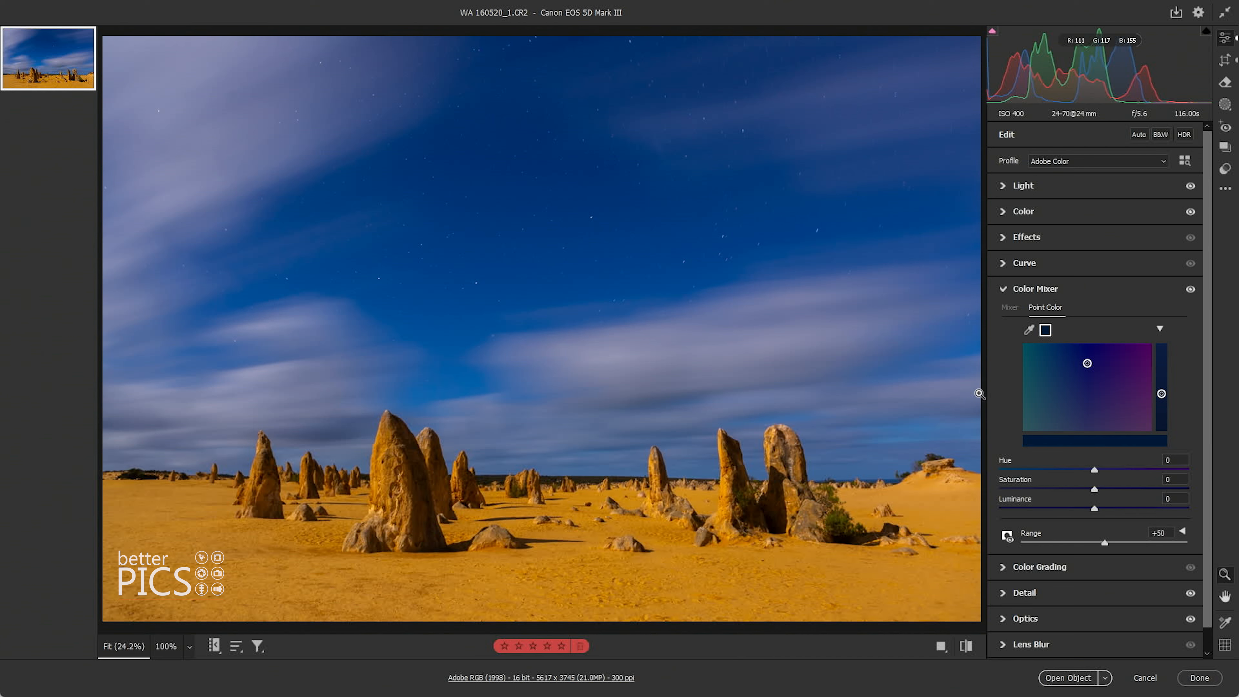
pyautogui.click(1030, 330)
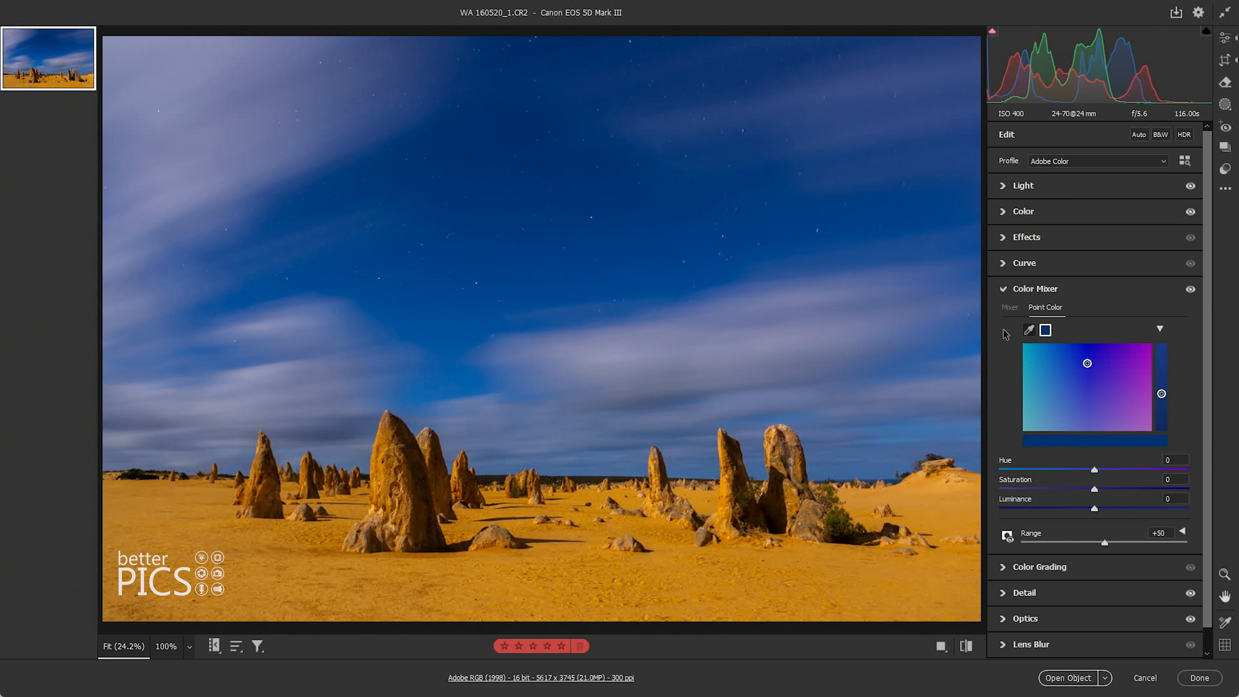
pyautogui.click(239, 535)
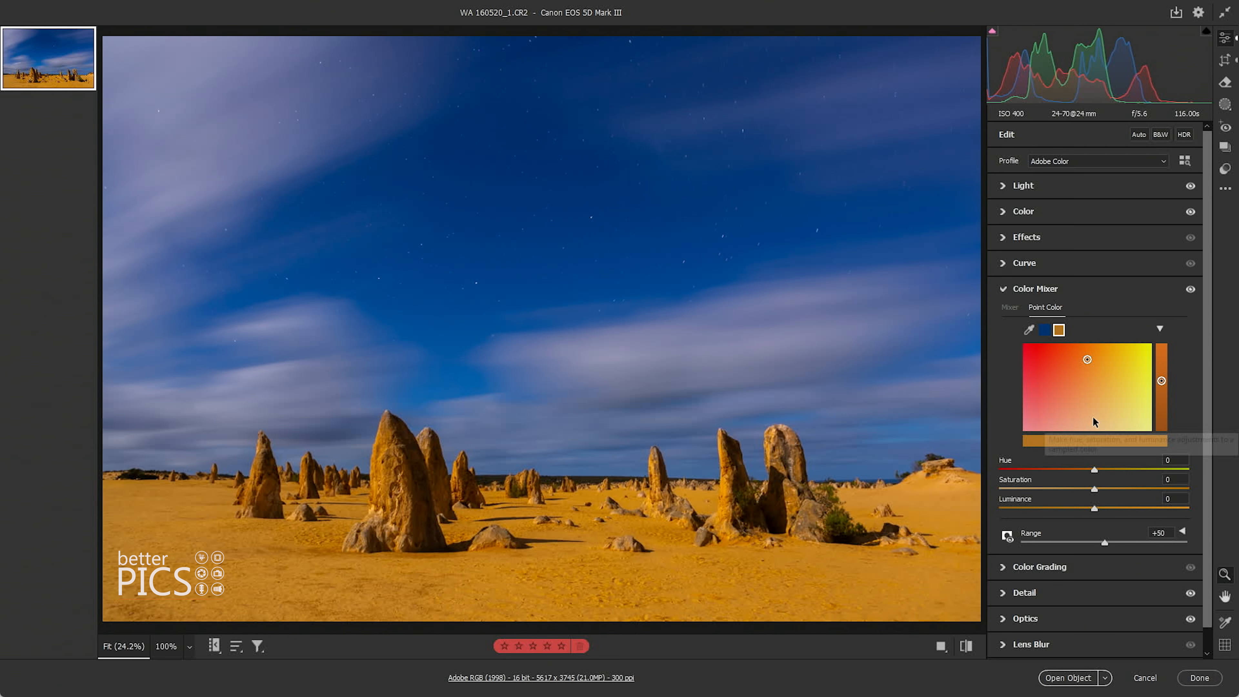
# Try different ranges for the orange sand sample, going from +100 through +53 to +39.
pyautogui.click(1045, 332)
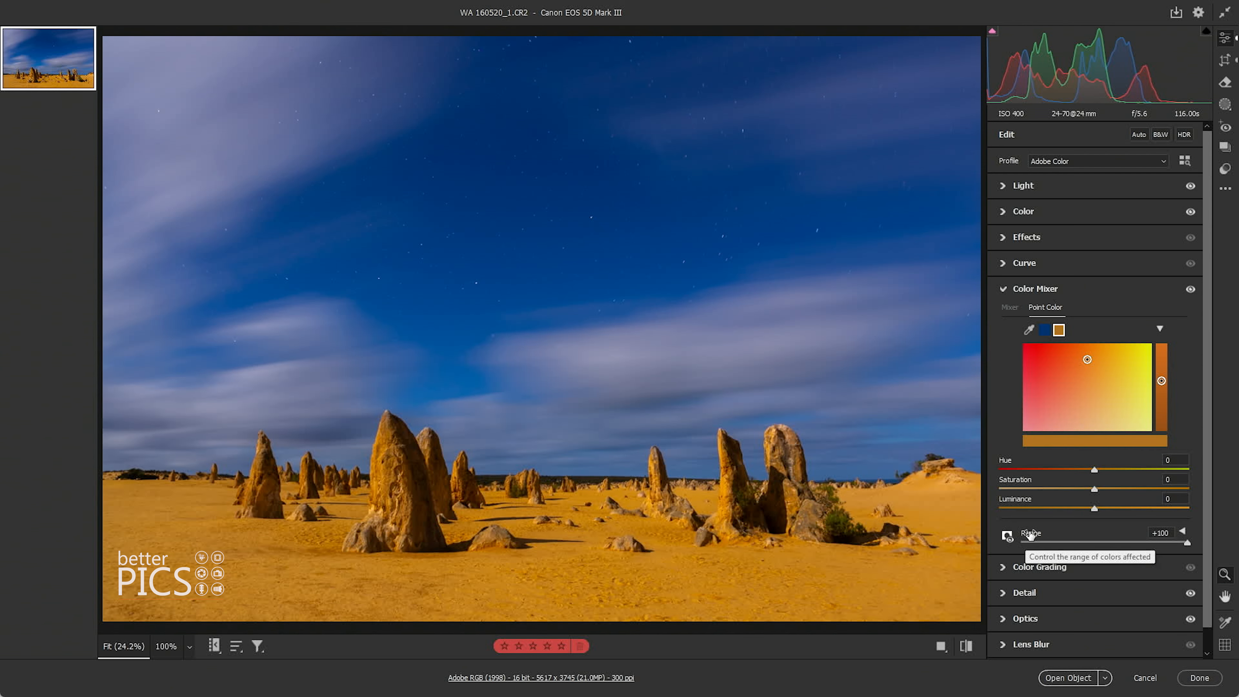
pyautogui.moveTo(1167, 546); pyautogui.dragTo(1106, 539)
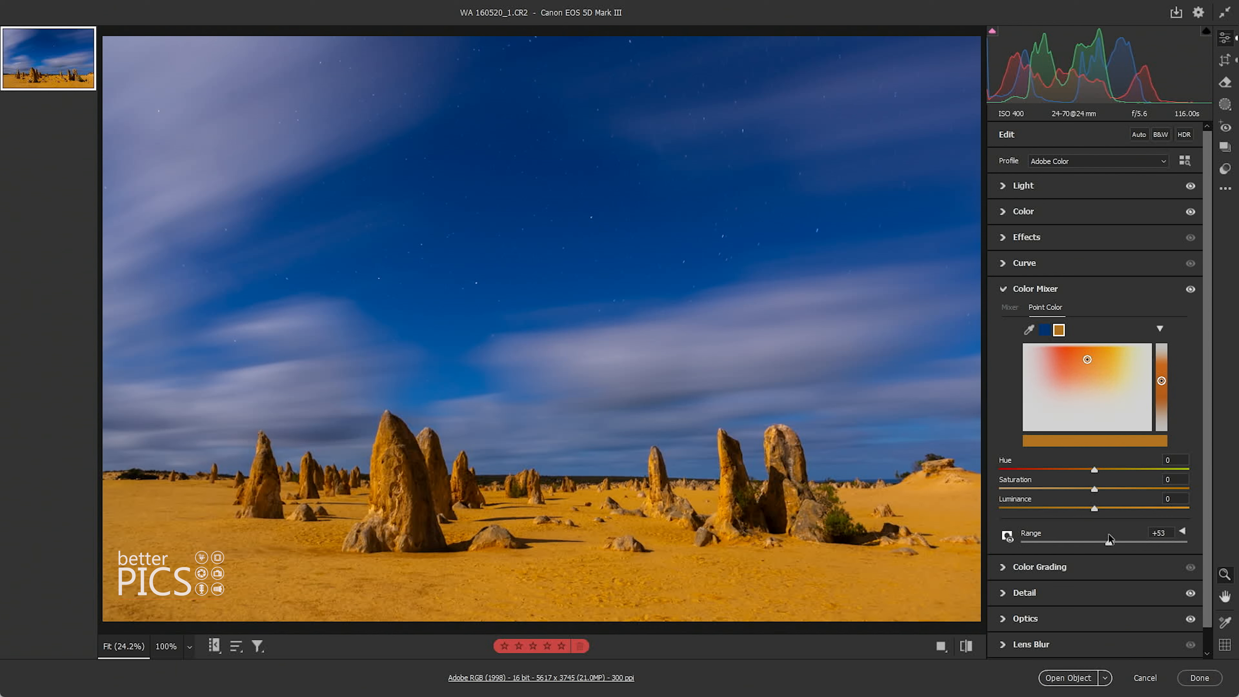
pyautogui.moveTo(1109, 539); pyautogui.dragTo(1085, 548)
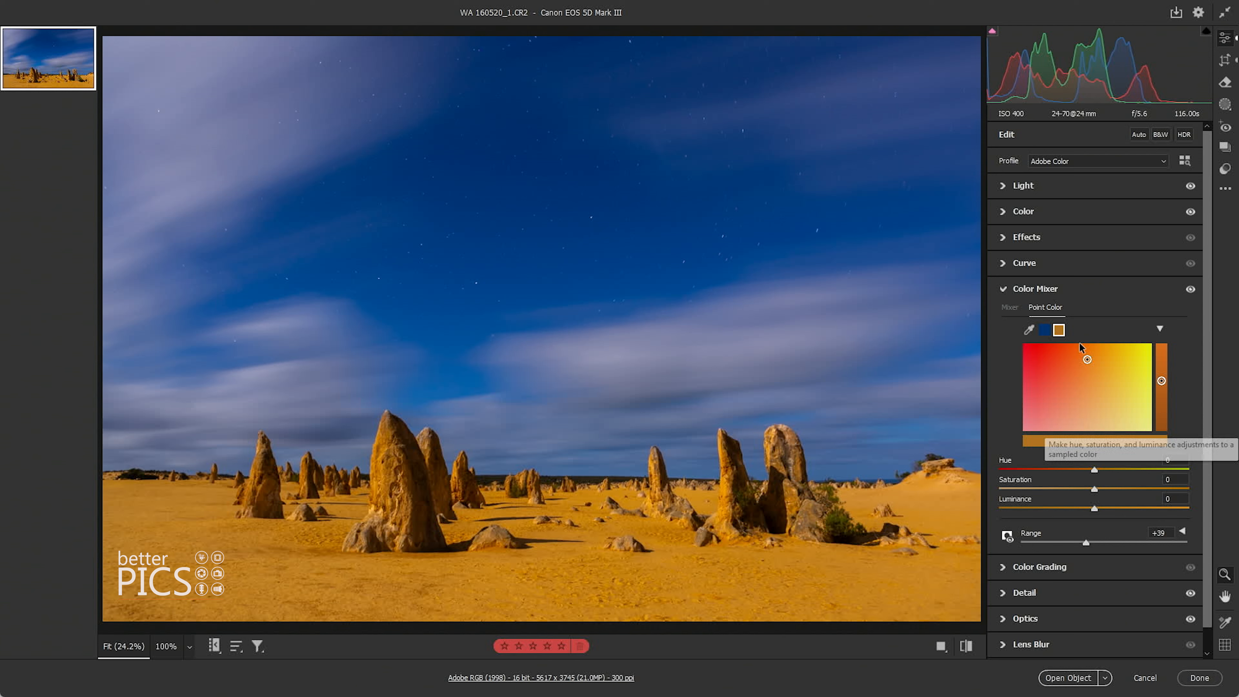
# Try lightening and darkening the blue sky sample with luminance values such as +10, -10 and +7.
pyautogui.click(1045, 331)
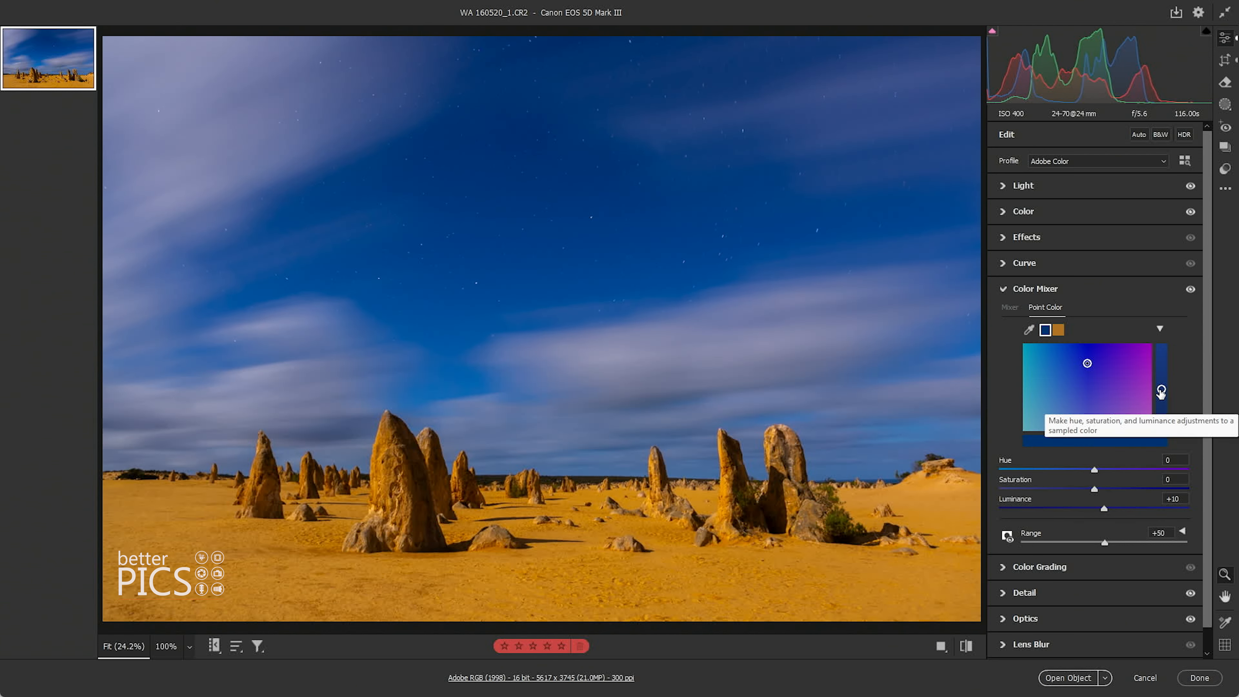
pyautogui.moveTo(1162, 392)
pyautogui.mouseDown()
pyautogui.moveTo(1161, 367)
pyautogui.moveTo(1162, 412)
pyautogui.moveTo(1162, 400)
pyautogui.mouseUp()
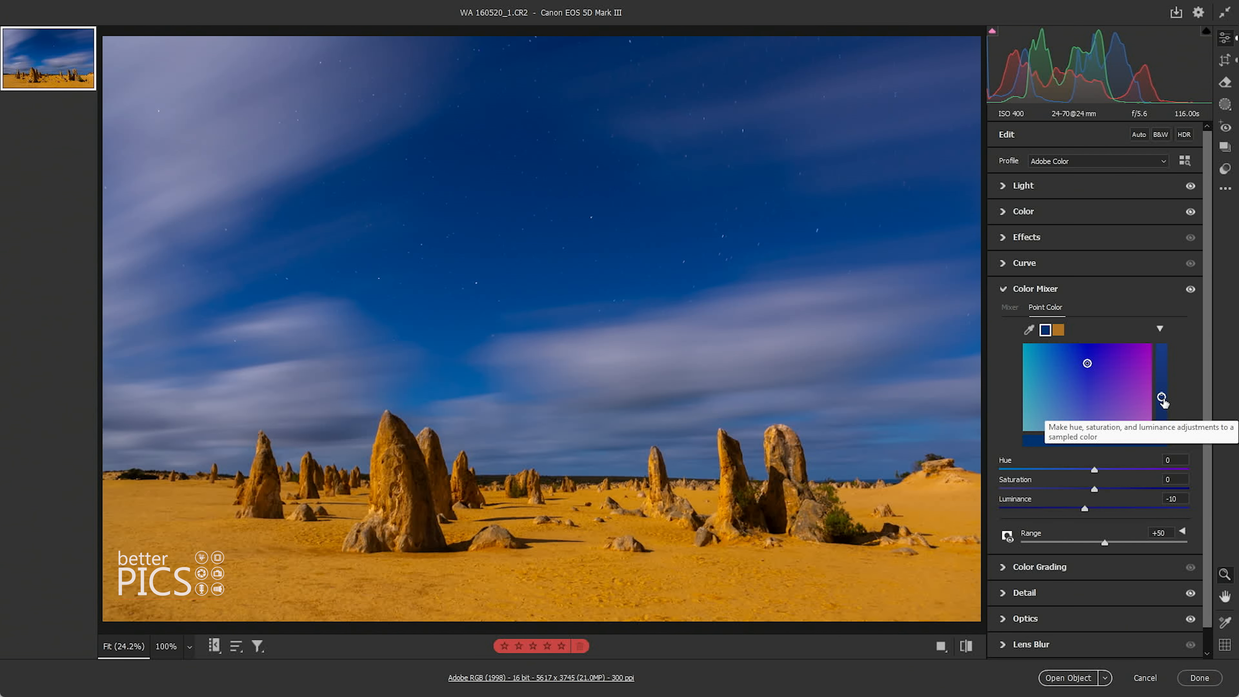
pyautogui.moveTo(1162, 398); pyautogui.dragTo(1152, 358)
pyautogui.moveTo(1157, 371); pyautogui.dragTo(1159, 394)
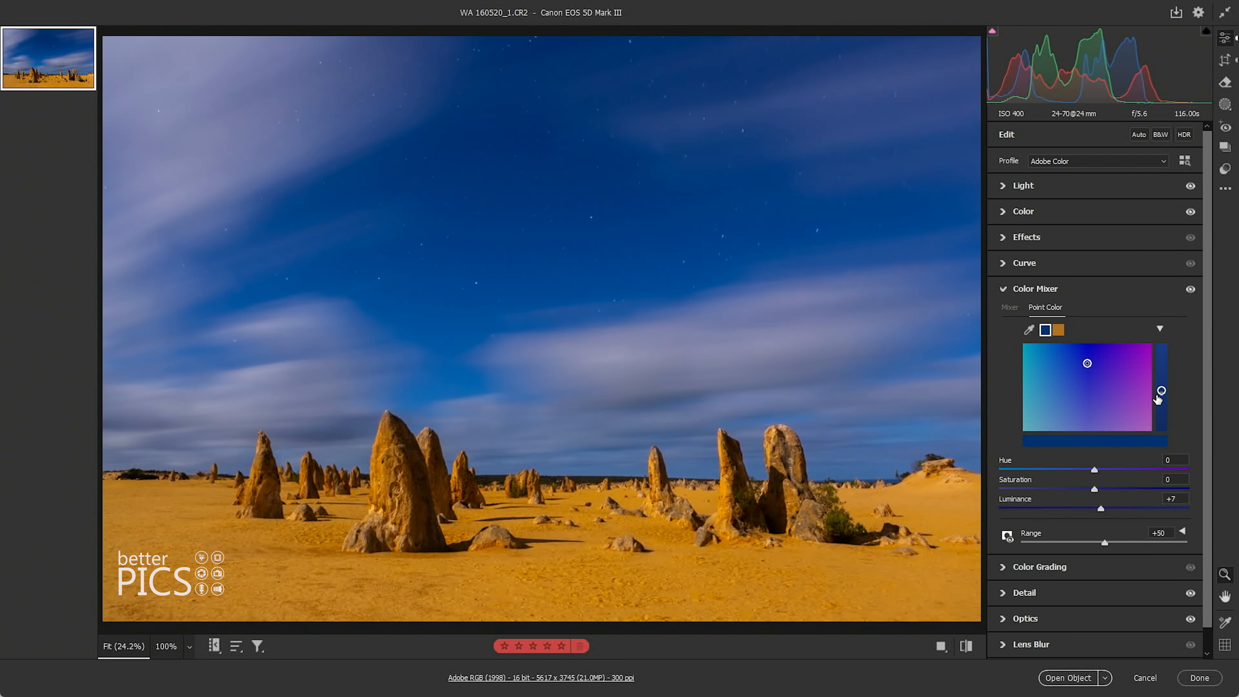
# Try a saturation of -10 and a hue of +81 on the blue sky sample, resetting each to 0.
pyautogui.moveTo(1094, 489)
pyautogui.mouseDown()
pyautogui.moveTo(1020, 488)
pyautogui.moveTo(1110, 489)
pyautogui.moveTo(1018, 489)
pyautogui.moveTo(1201, 495)
pyautogui.moveTo(1181, 486)
pyautogui.moveTo(1087, 494)
pyautogui.mouseUp()
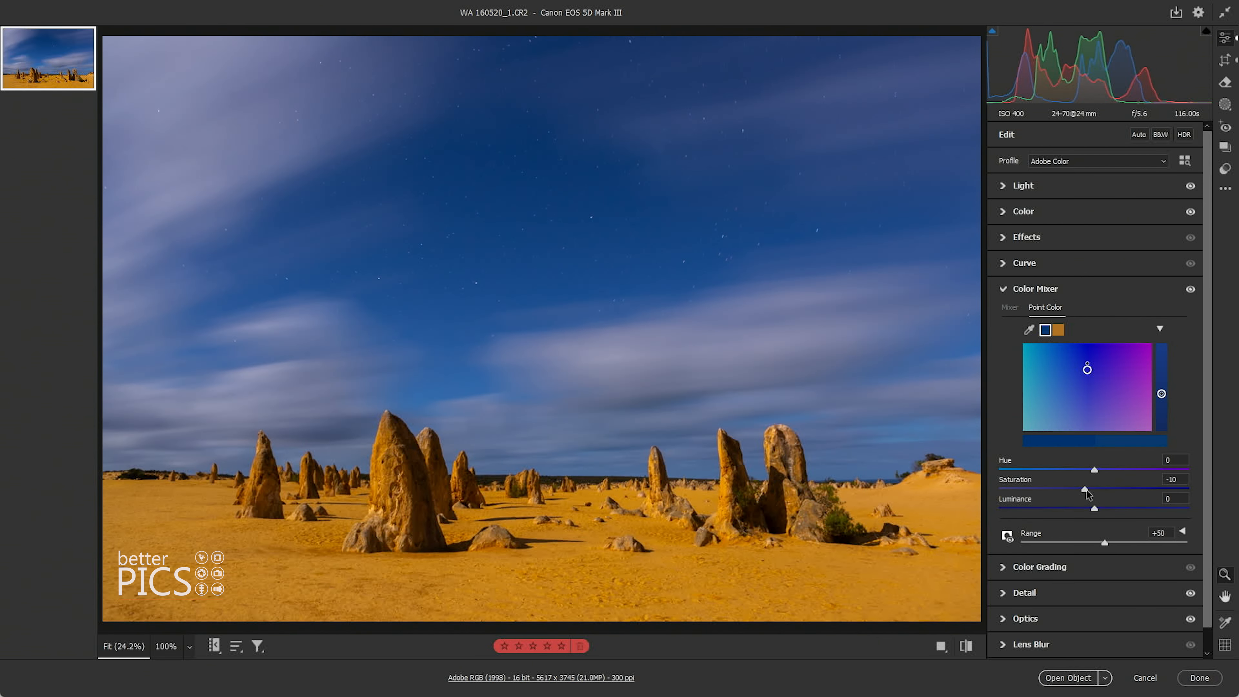
pyautogui.doubleClick(1087, 490)
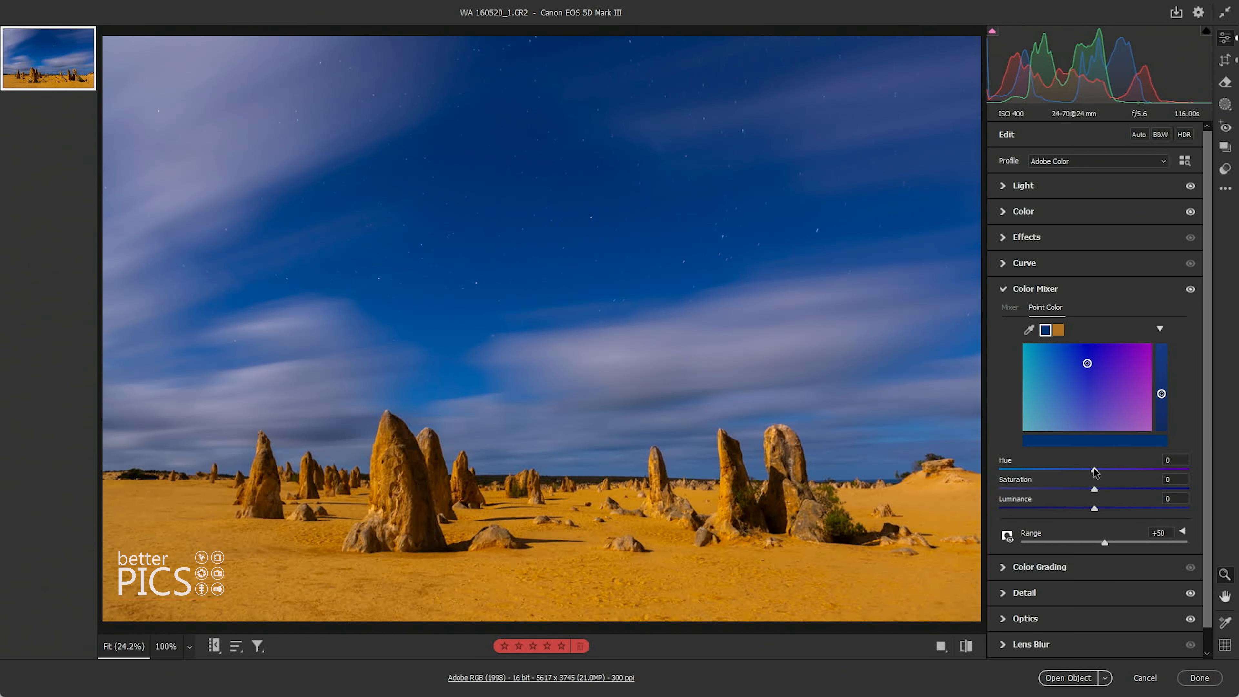
pyautogui.moveTo(1095, 471)
pyautogui.mouseDown()
pyautogui.moveTo(1007, 467)
pyautogui.moveTo(1166, 476)
pyautogui.mouseUp()
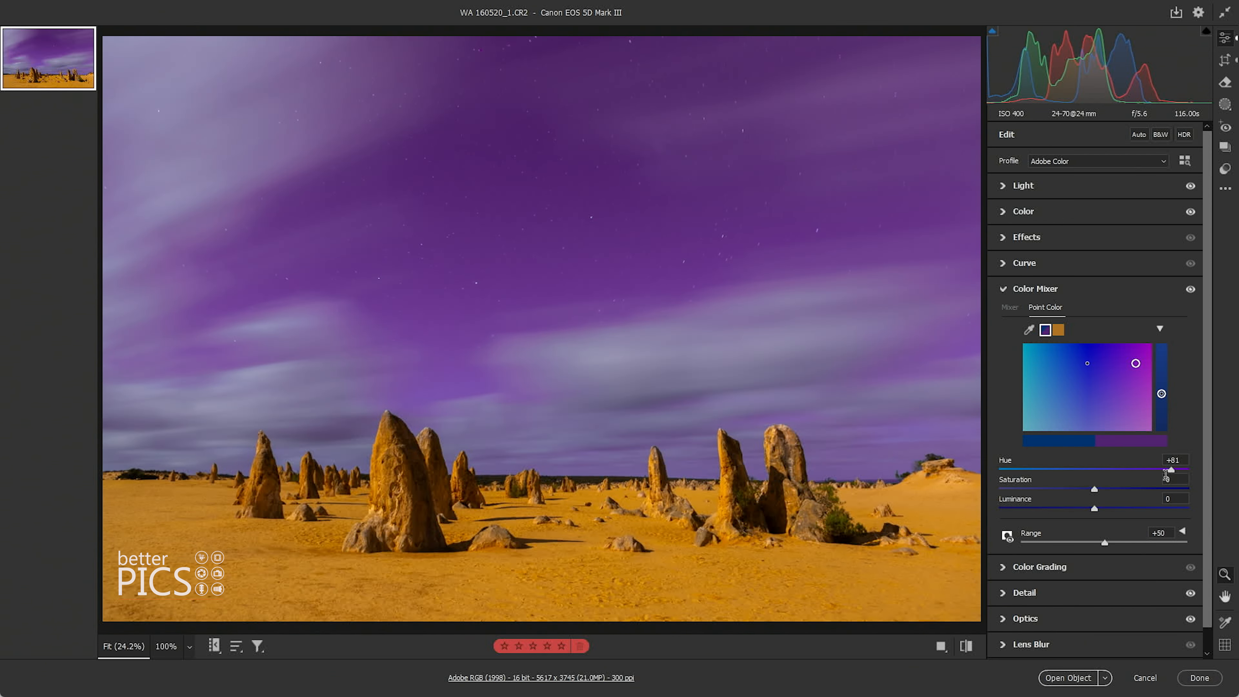
pyautogui.doubleClick(1171, 469)
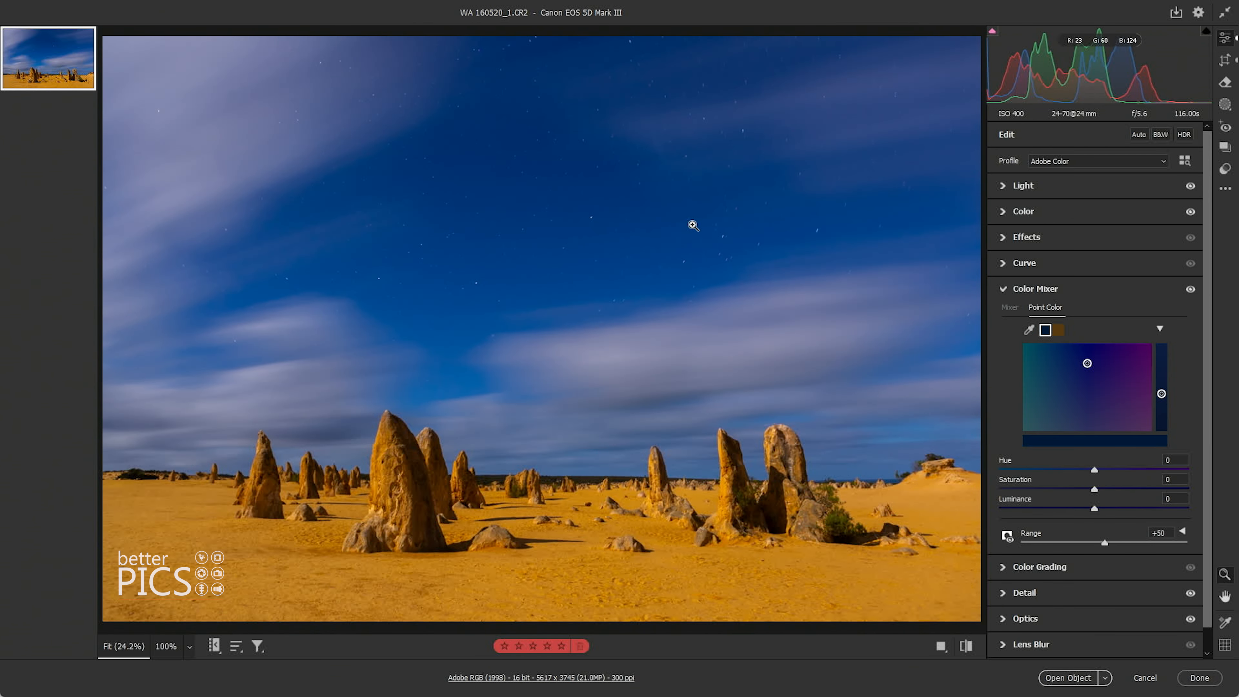
pyautogui.moveTo(1094, 469); pyautogui.dragTo(1198, 476)
pyautogui.click(1092, 469)
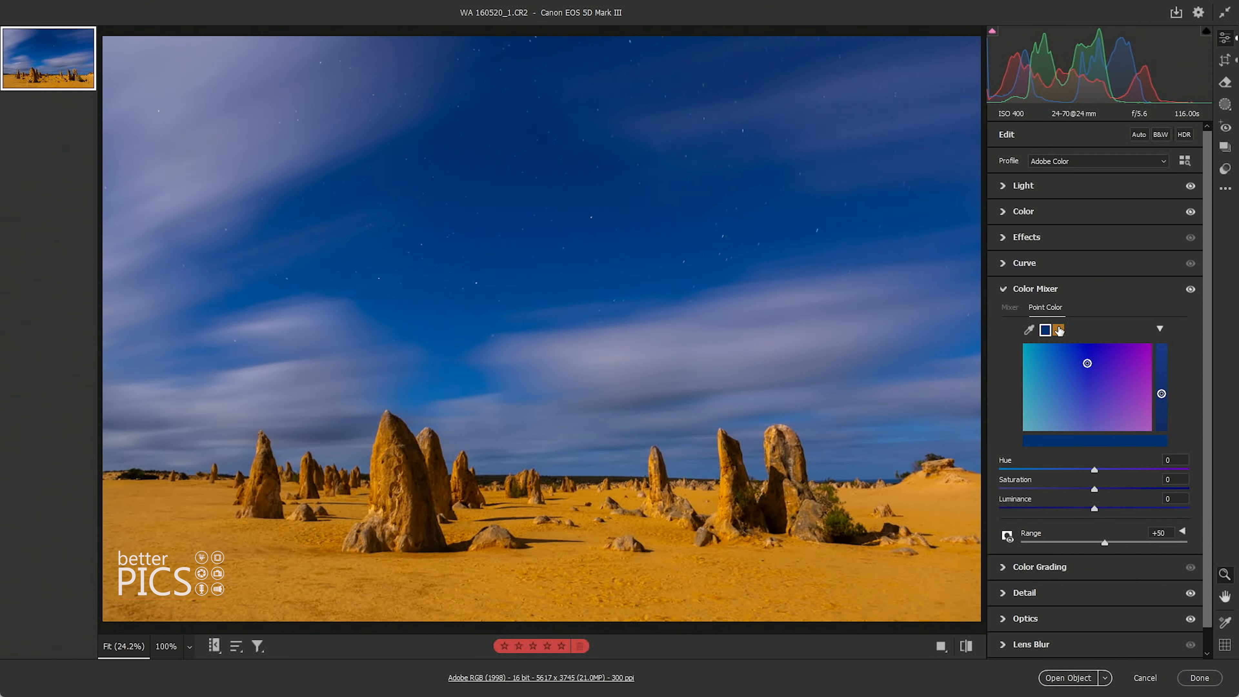
# Try shifting the hue and luminance of the orange sand sample.
pyautogui.click(1058, 330)
pyautogui.moveTo(1096, 470)
pyautogui.mouseDown()
pyautogui.moveTo(1040, 460)
pyautogui.moveTo(1174, 463)
pyautogui.moveTo(1091, 467)
pyautogui.moveTo(1147, 472)
pyautogui.moveTo(1084, 470)
pyautogui.moveTo(1053, 486)
pyautogui.moveTo(1091, 482)
pyautogui.mouseUp()
pyautogui.doubleClick(1088, 467)
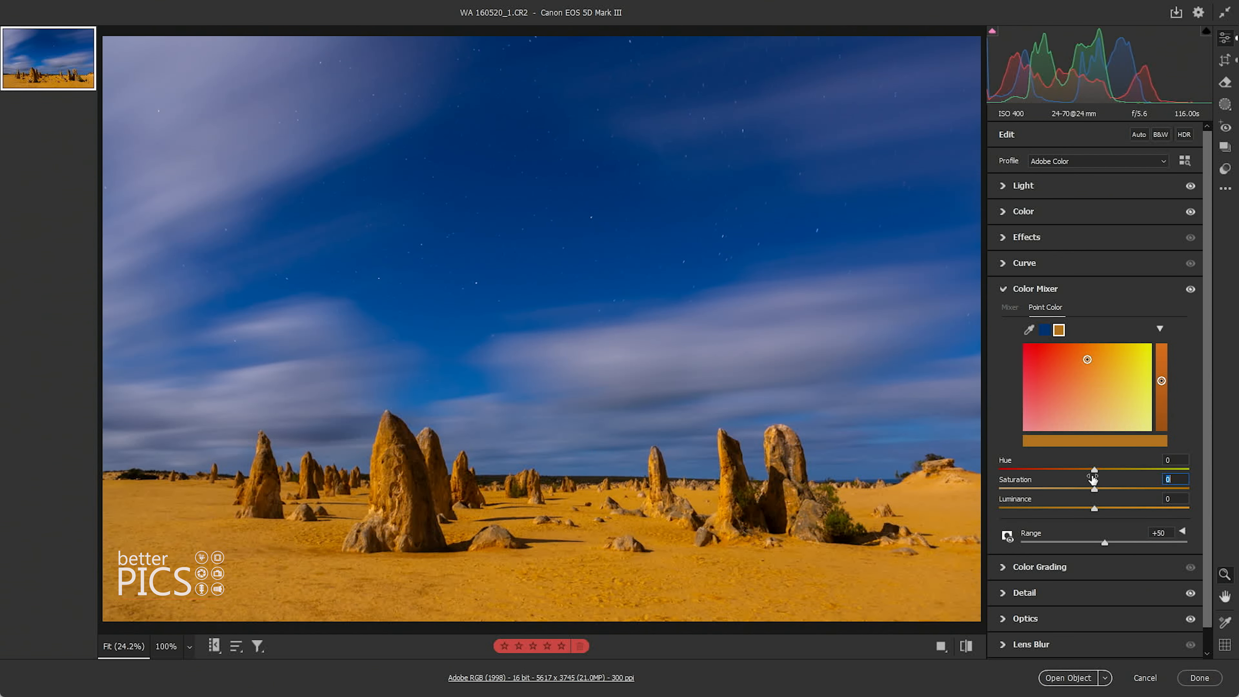
pyautogui.moveTo(1094, 509)
pyautogui.mouseDown()
pyautogui.moveTo(1053, 508)
pyautogui.moveTo(1117, 507)
pyautogui.moveTo(1099, 508)
pyautogui.mouseUp()
# Try an Oranges hue of +35 in the HSL Mixer, then return it to 0.
pyautogui.click(1009, 307)
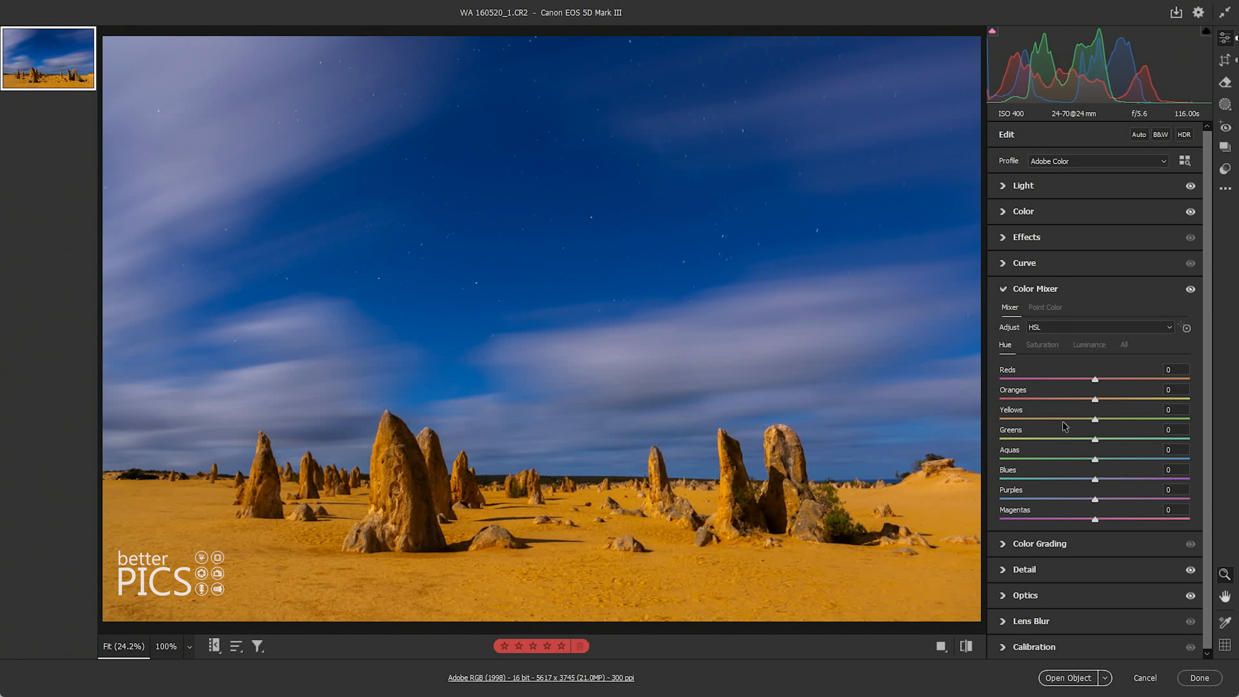
pyautogui.moveTo(1069, 399); pyautogui.dragTo(1129, 399)
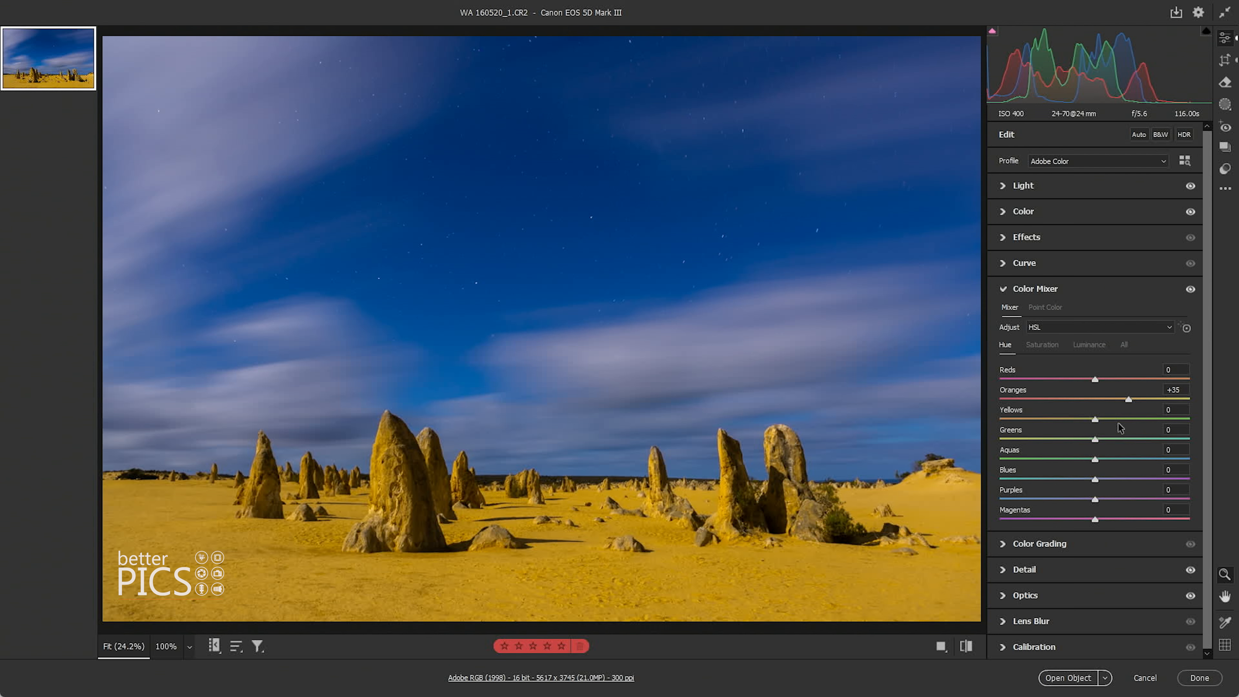
pyautogui.moveTo(1129, 399); pyautogui.dragTo(1096, 400)
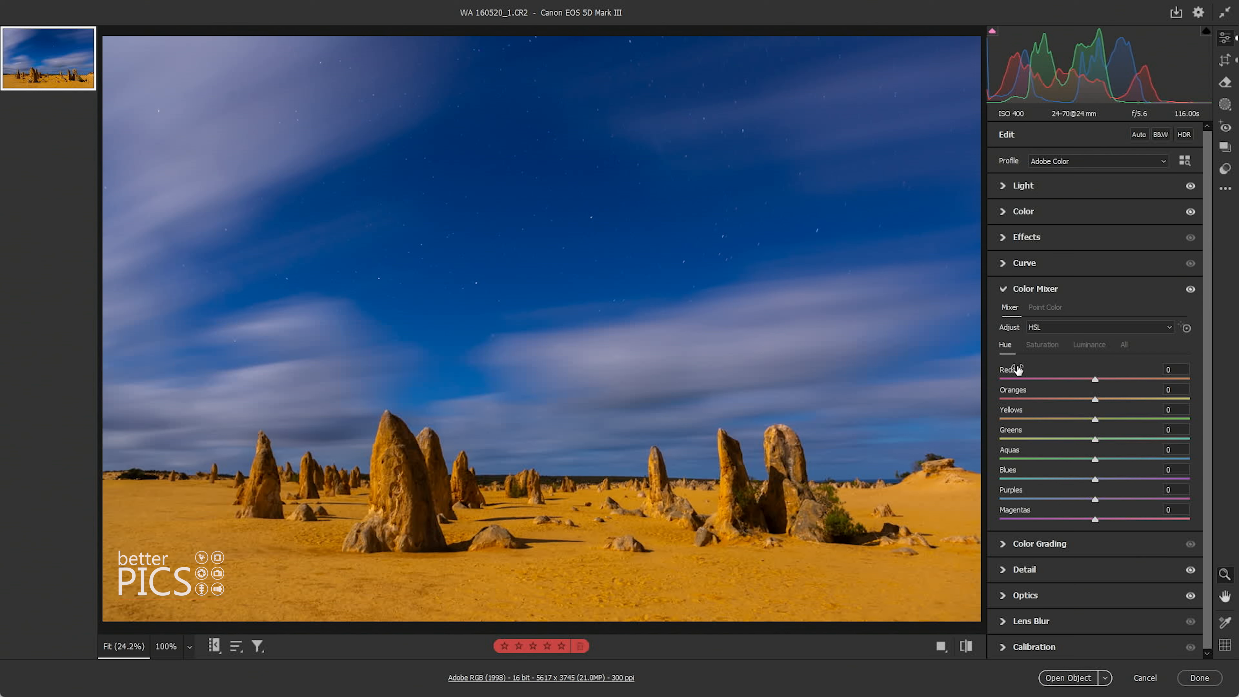
# Try adjusting the Oranges saturation and luminance in the HSL Mixer.
pyautogui.click(1042, 349)
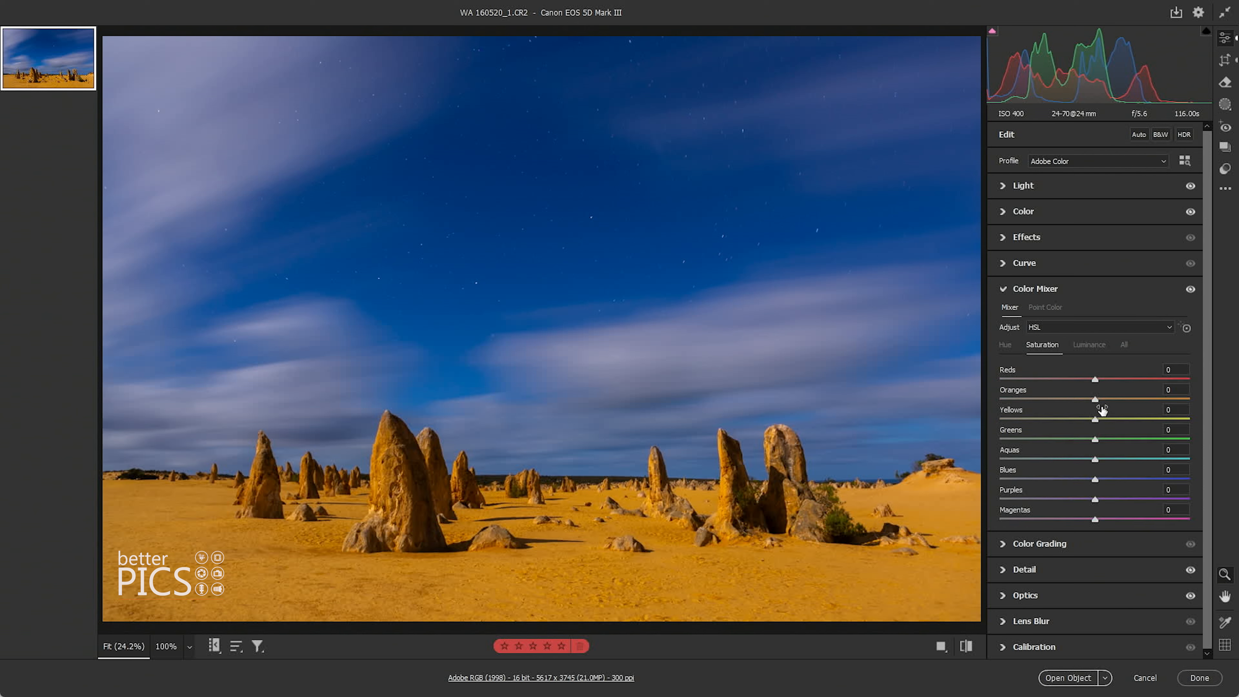
pyautogui.moveTo(1095, 399)
pyautogui.mouseDown()
pyautogui.moveTo(1117, 399)
pyautogui.moveTo(1004, 399)
pyautogui.moveTo(1107, 399)
pyautogui.mouseUp()
pyautogui.click(1098, 348)
pyautogui.moveTo(1096, 399)
pyautogui.mouseDown()
pyautogui.moveTo(1033, 399)
pyautogui.moveTo(1189, 400)
pyautogui.moveTo(1081, 401)
pyautogui.mouseUp()
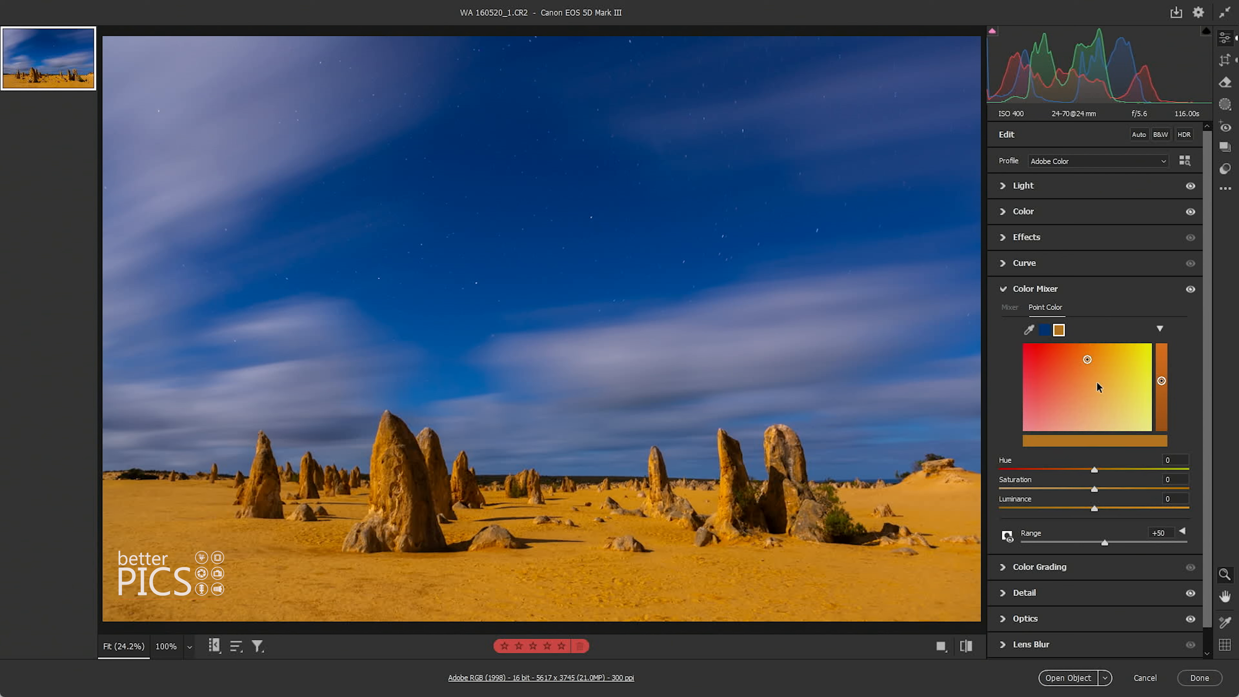
# Compare the Mixer's HSL sliders with the Point Color controls, finishing on the Mixer's Hue sliders.
pyautogui.click(1009, 307)
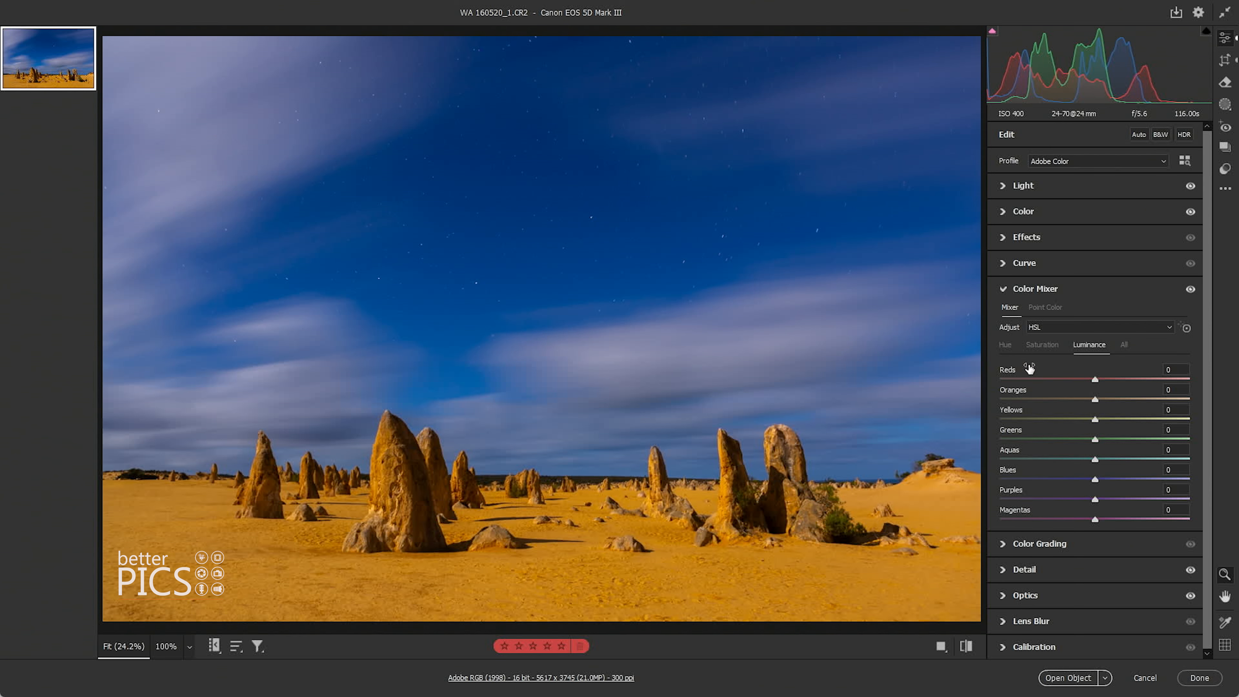
pyautogui.click(1046, 308)
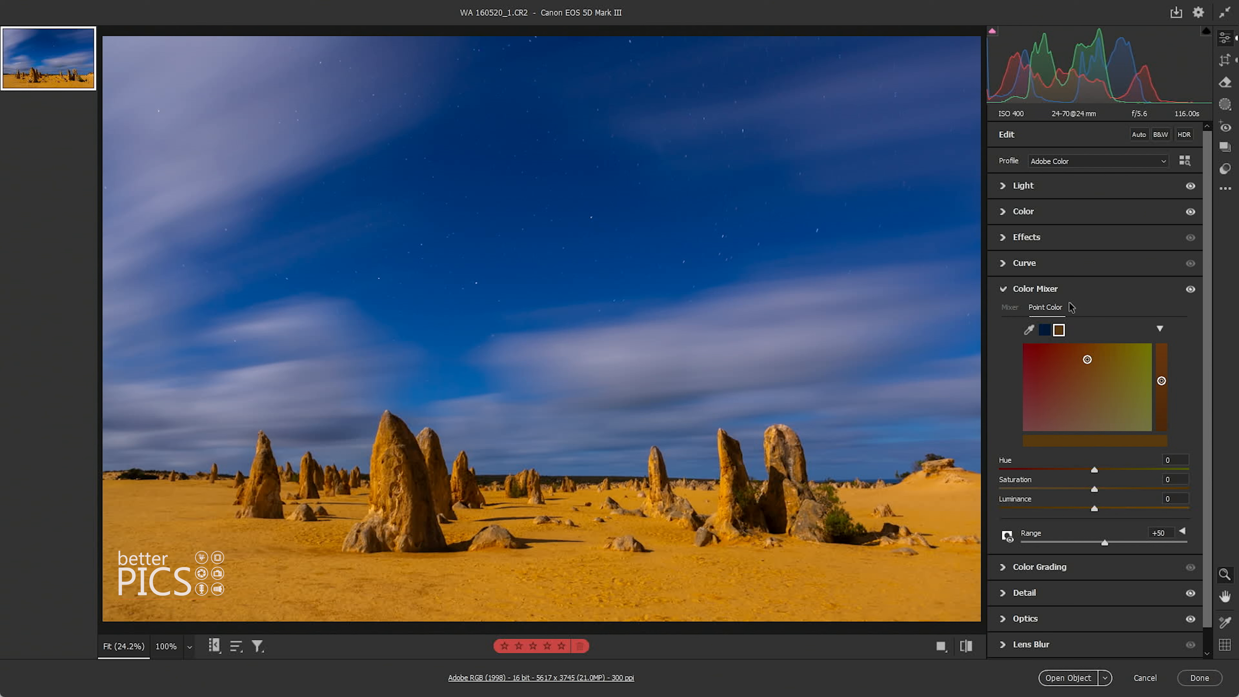
pyautogui.click(1009, 307)
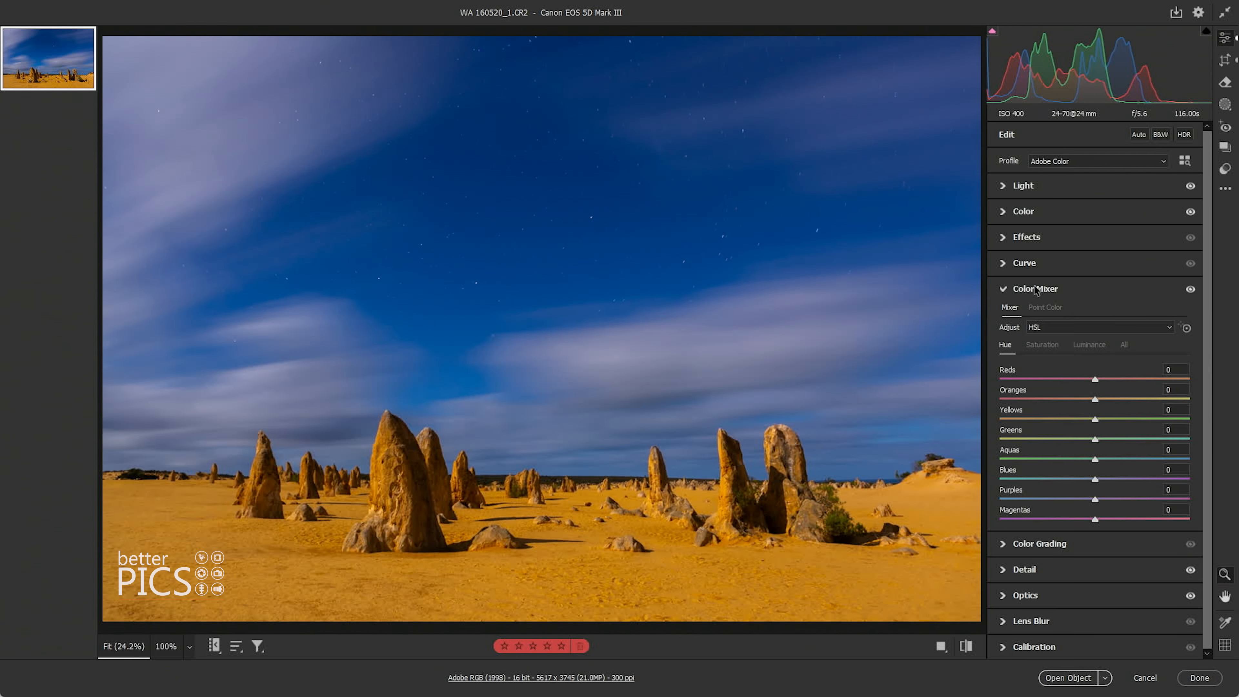